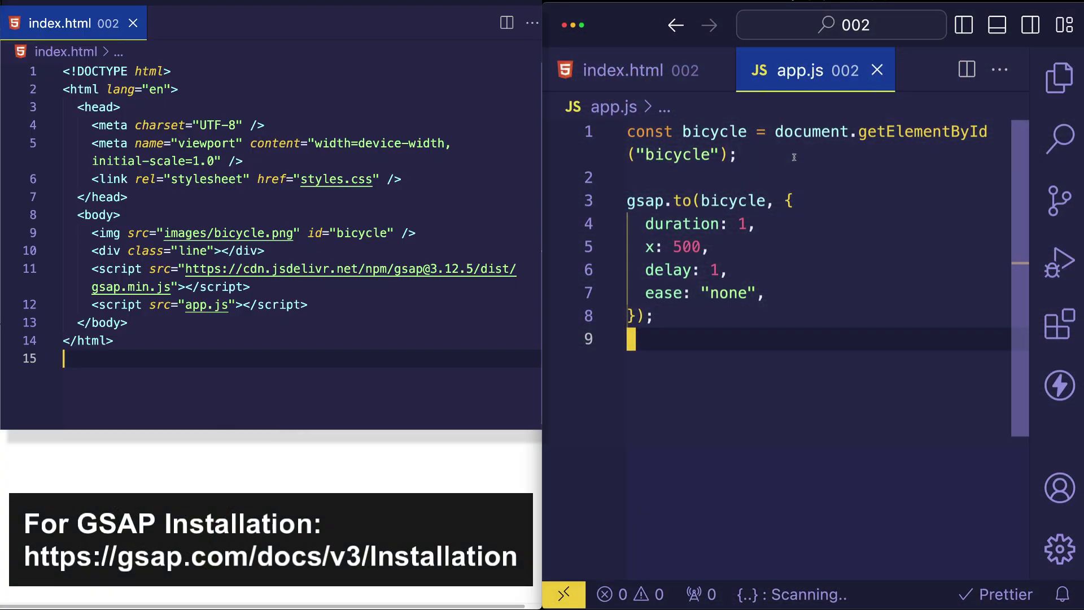
# Review the bicycle tween's target, duration, x distance, delay and ease lines.
pyautogui.moveTo(737, 155); pyautogui.dragTo(627, 131)
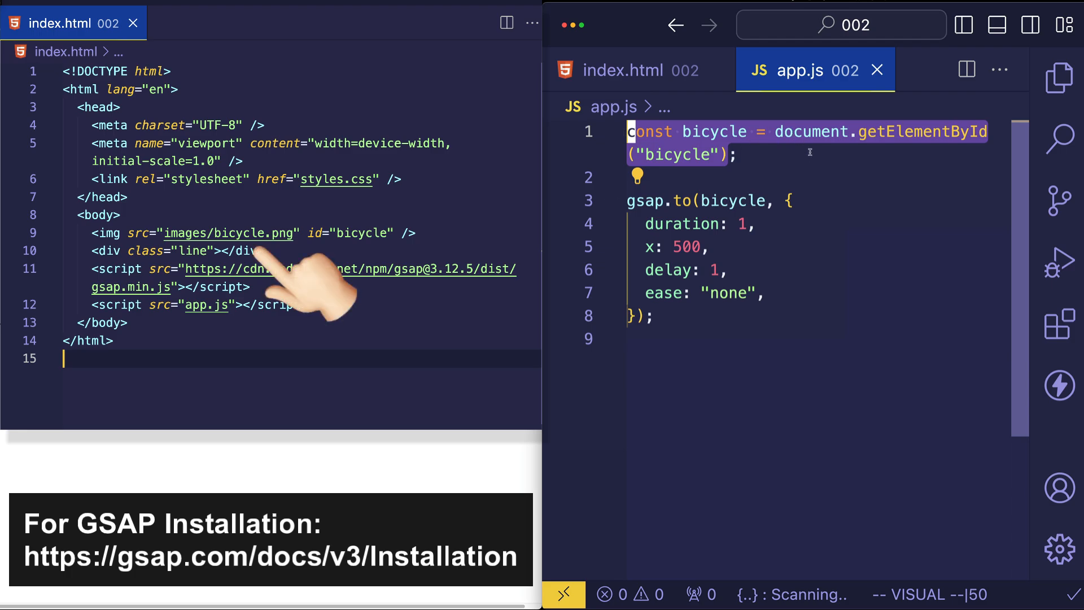
pyautogui.press('Escape')
pyautogui.press('j')
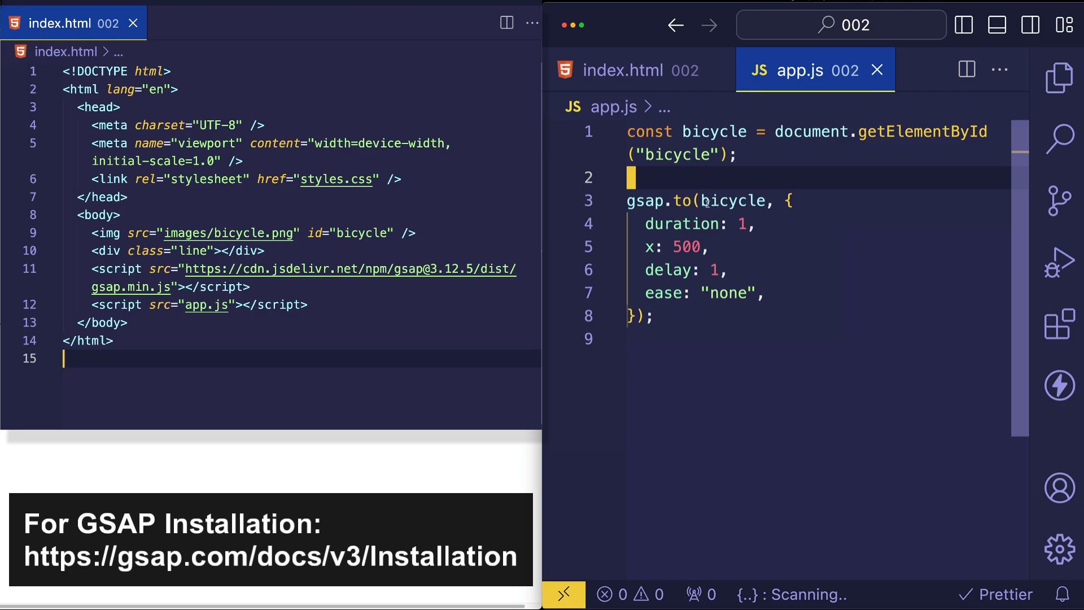
pyautogui.doubleClick(729, 204)
pyautogui.click(777, 223)
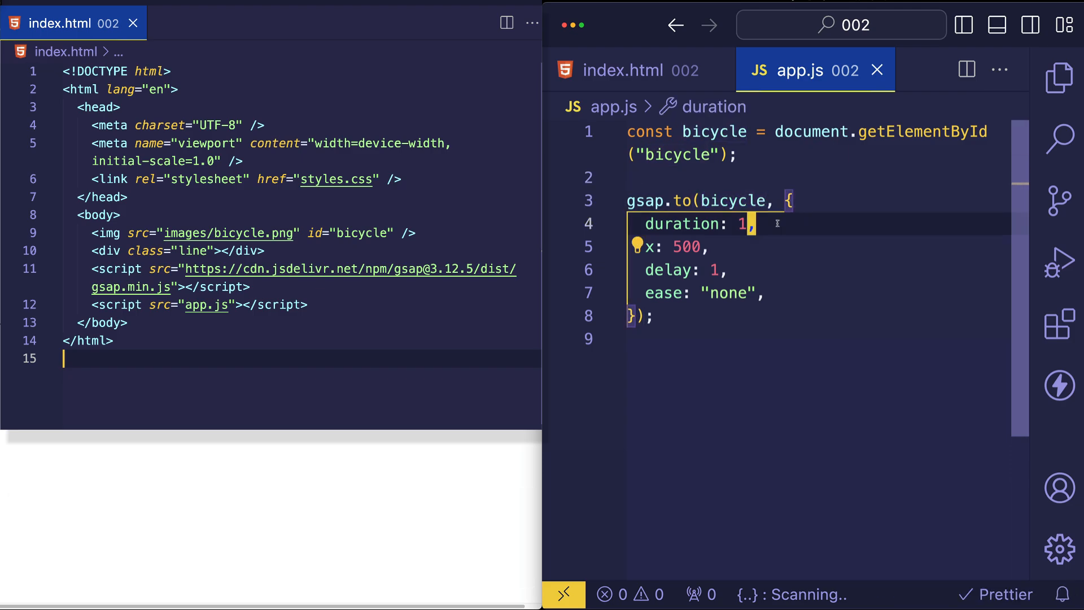
pyautogui.click(752, 243)
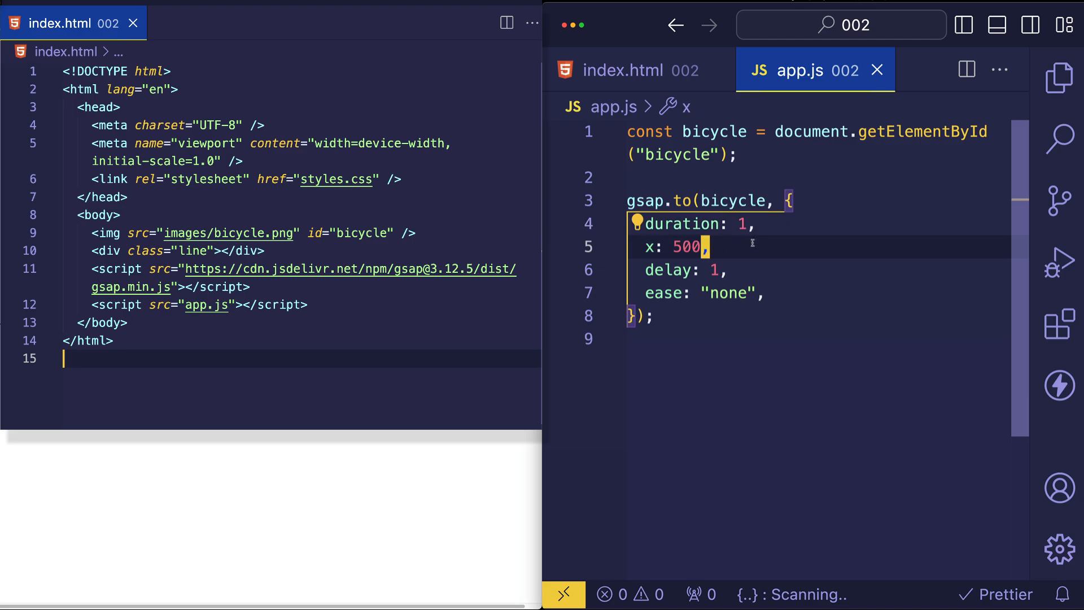
pyautogui.click(768, 270)
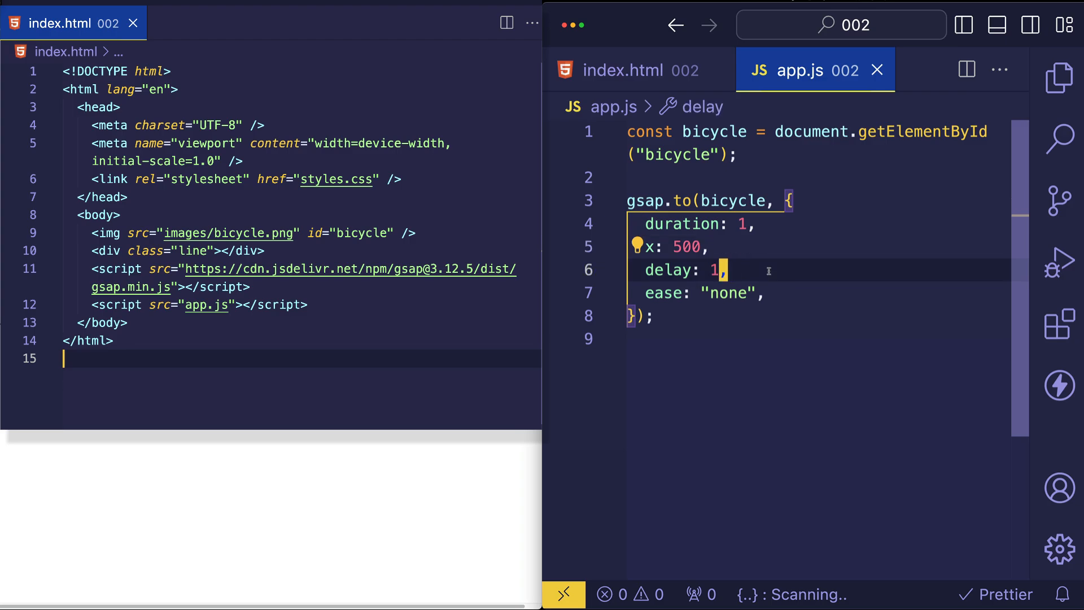
pyautogui.click(769, 292)
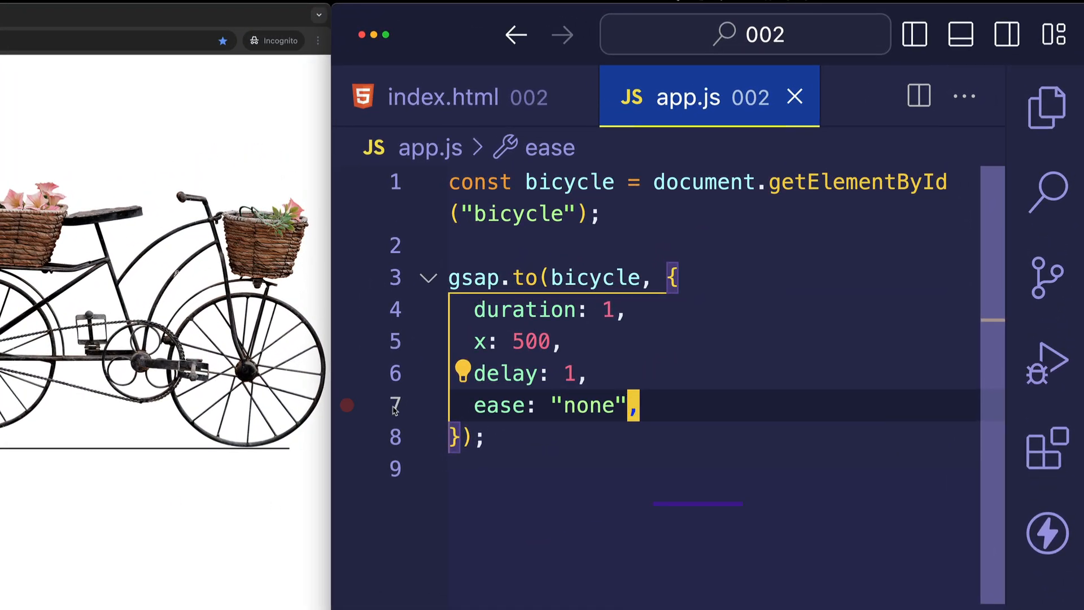
pyautogui.click(394, 408)
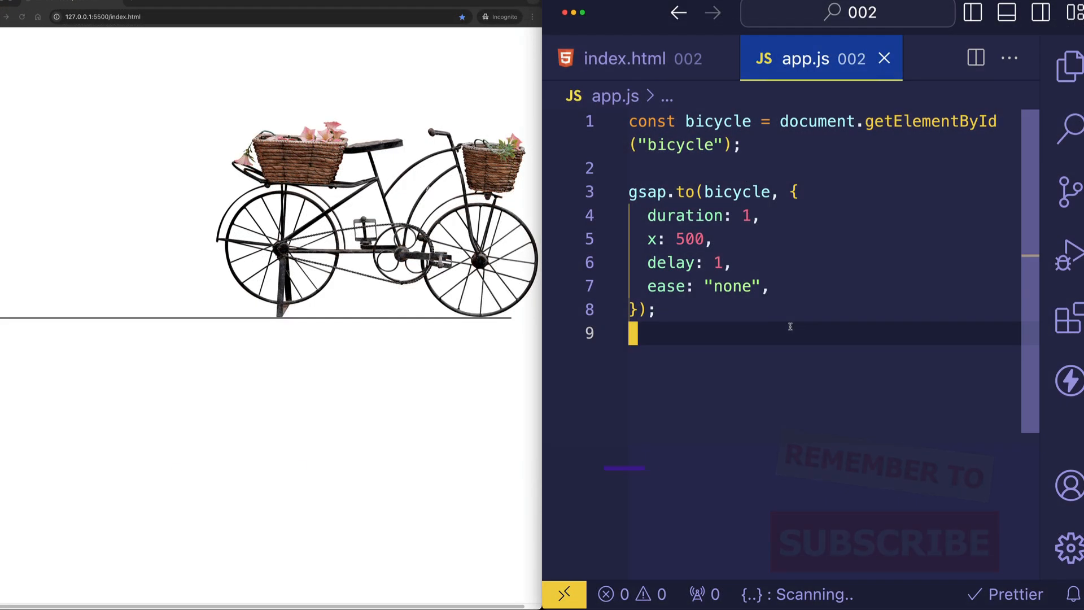
# Change the tween's ease from "none" to "power1.out" and save app.js.
pyautogui.click(736, 286)
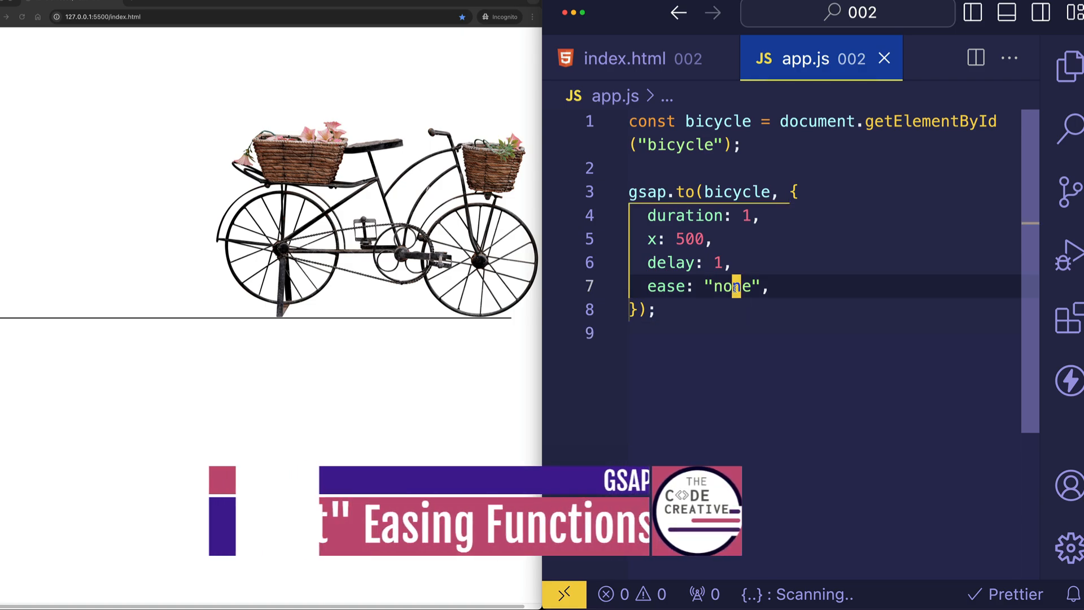
pyautogui.write('ci')
pyautogui.press('"')
pyautogui.write('power1.o')
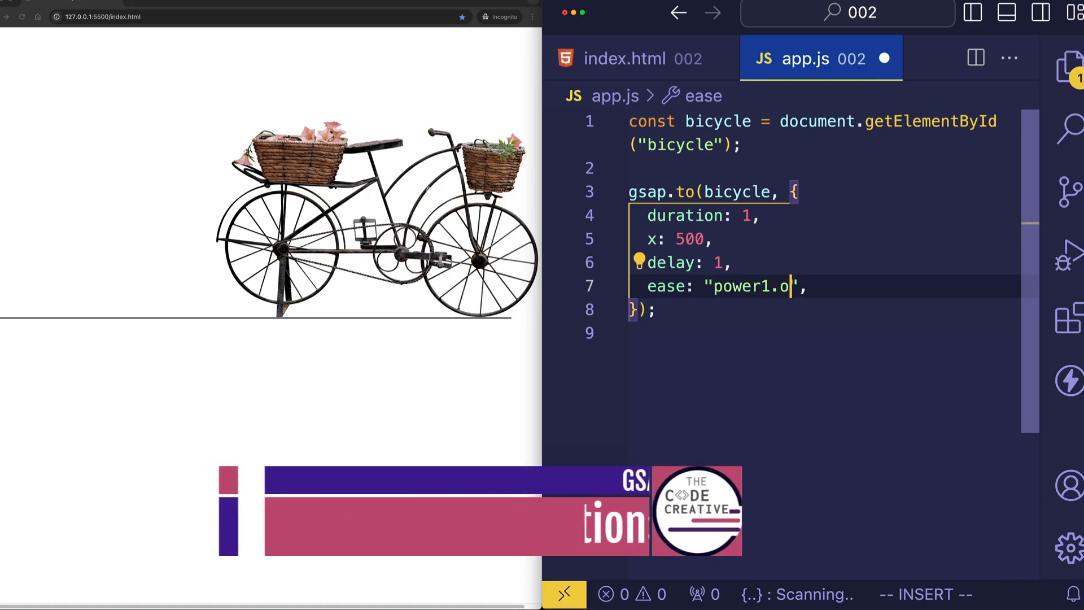
pyautogui.write('ut')
pyautogui.press('super+s')
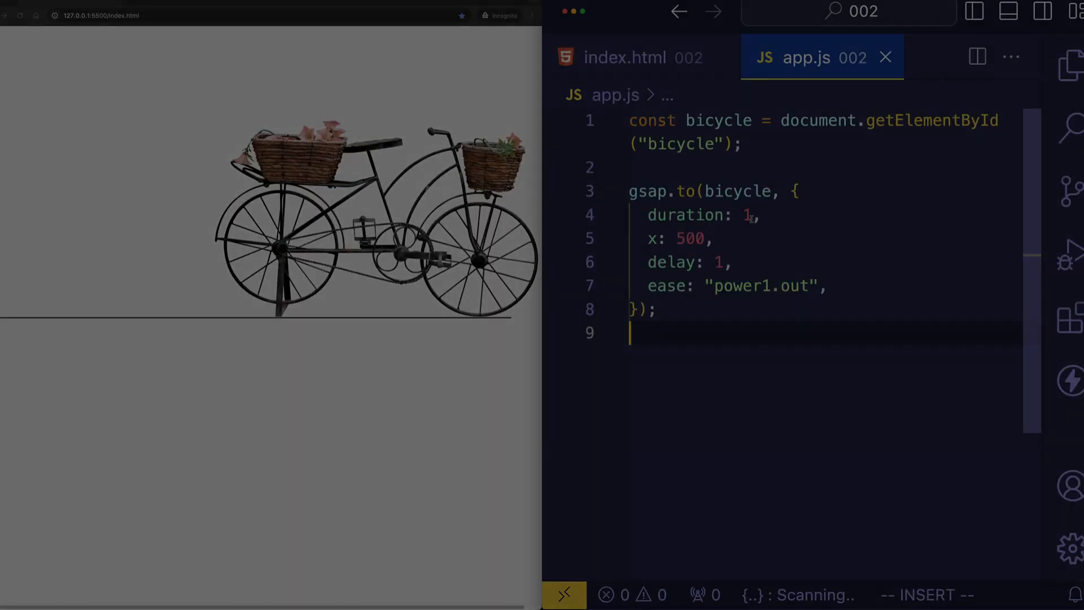
# Set the duration to 3 seconds and the ease to power4.out, then save app.js.
pyautogui.doubleClick(750, 216)
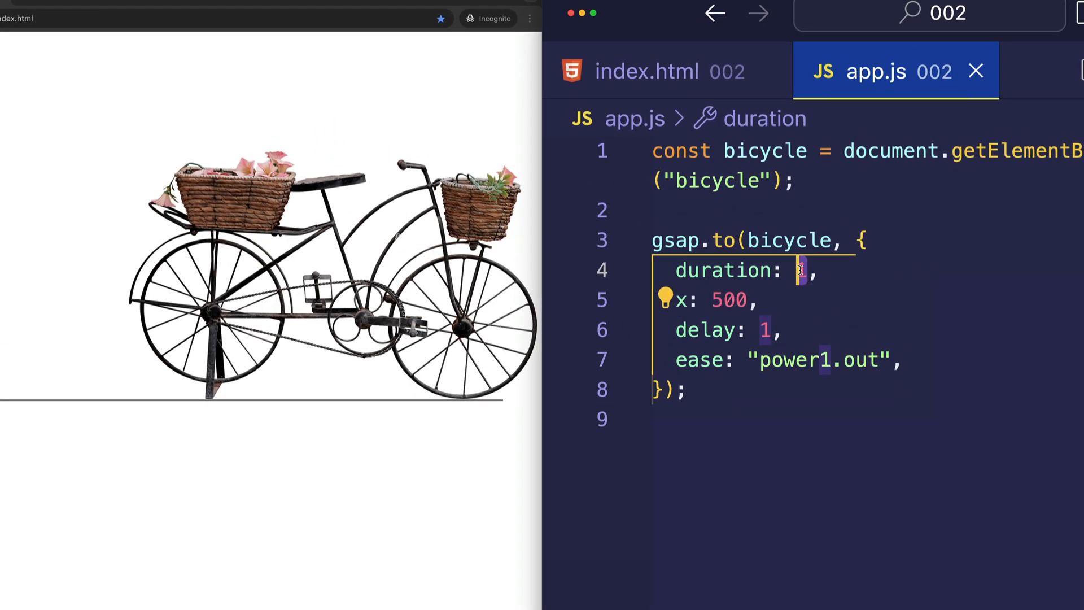
pyautogui.write('3')
pyautogui.click(820, 360)
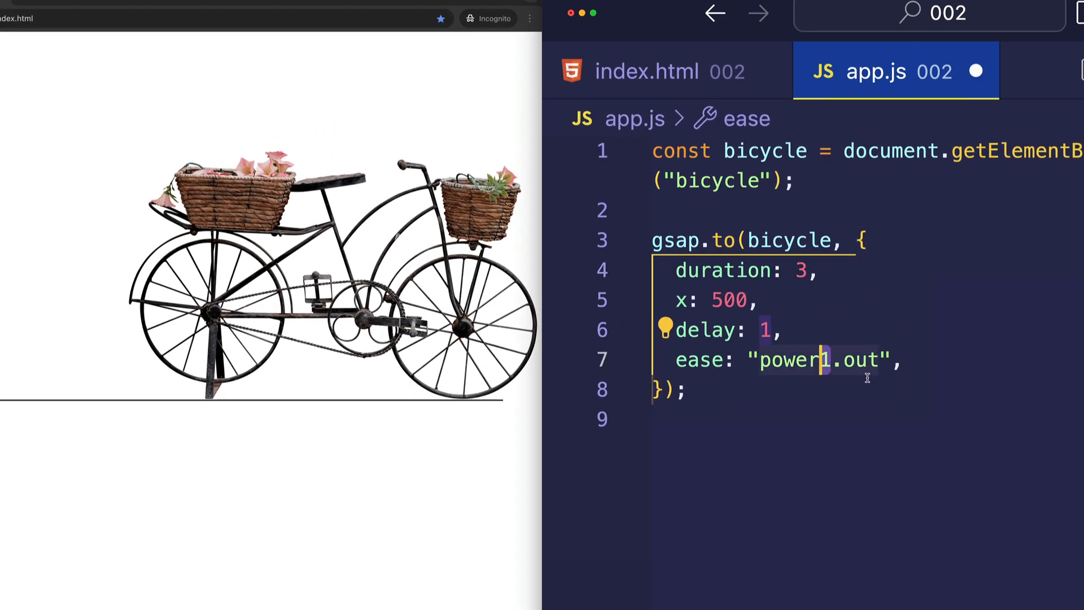
pyautogui.write('4')
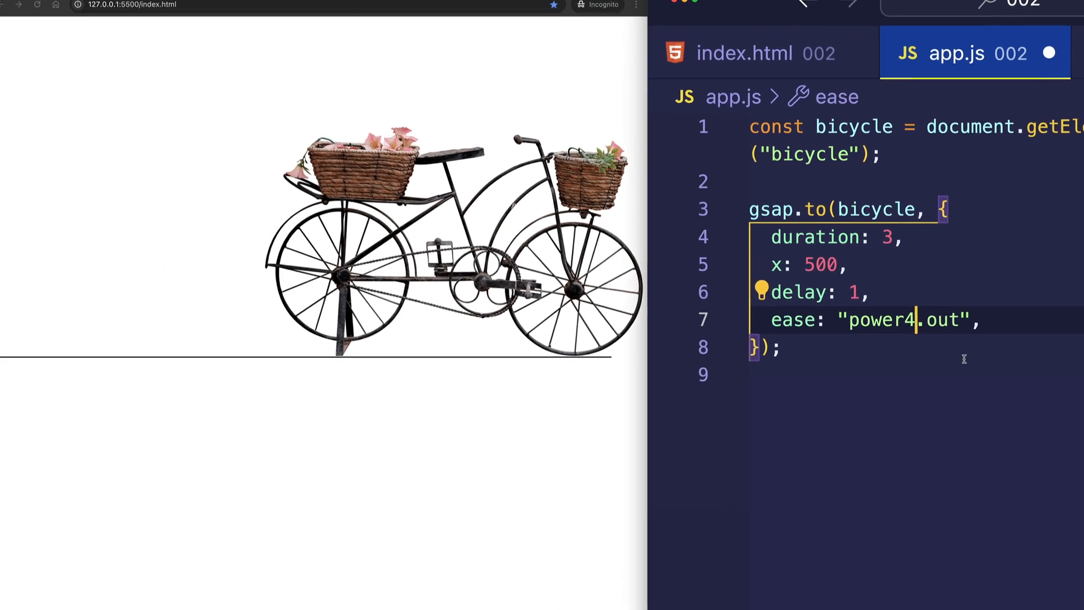
pyautogui.hotkey('ctrl', 's')
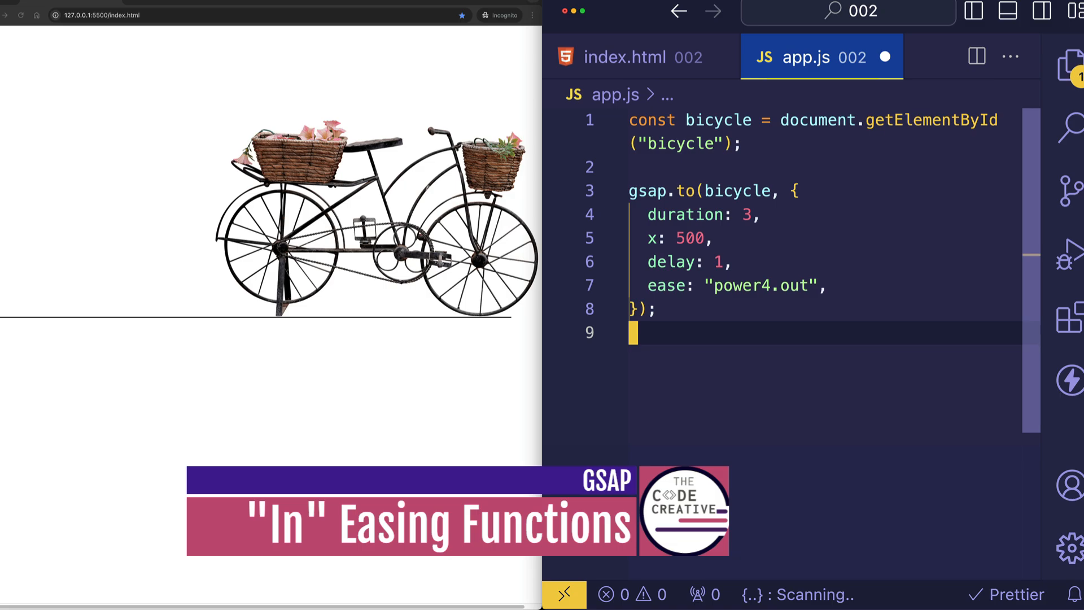
# Change the ease value to power4.in and save app.js.
pyautogui.press('Up')
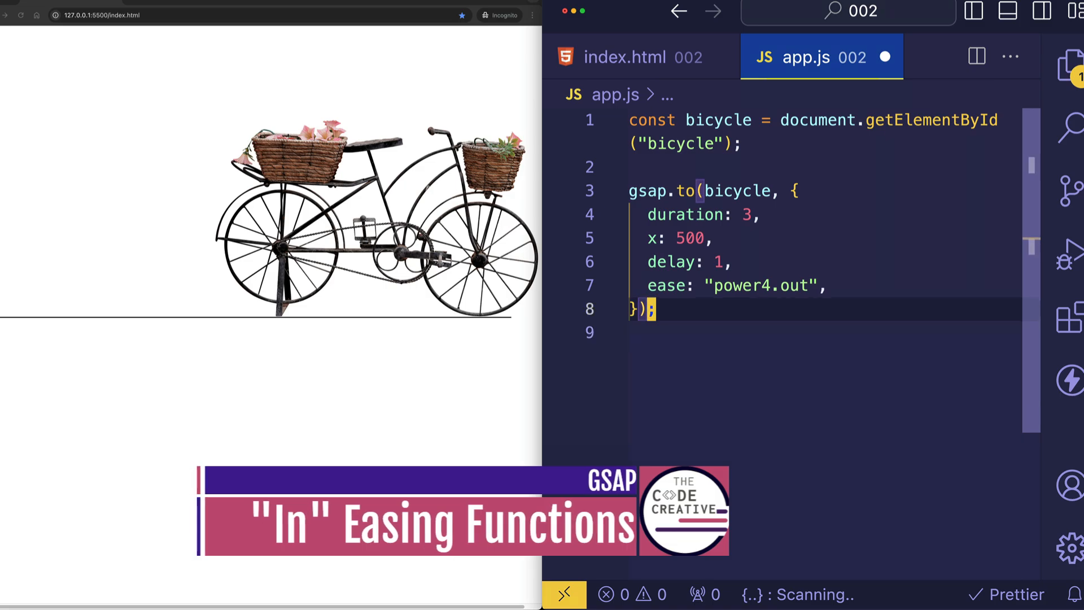
pyautogui.press('Up')
pyautogui.press('Right')
pyautogui.press('Right')
pyautogui.press('Right')
pyautogui.press('Right')
pyautogui.press('Right')
pyautogui.press('Right')
pyautogui.press('Right')
pyautogui.press('Right')
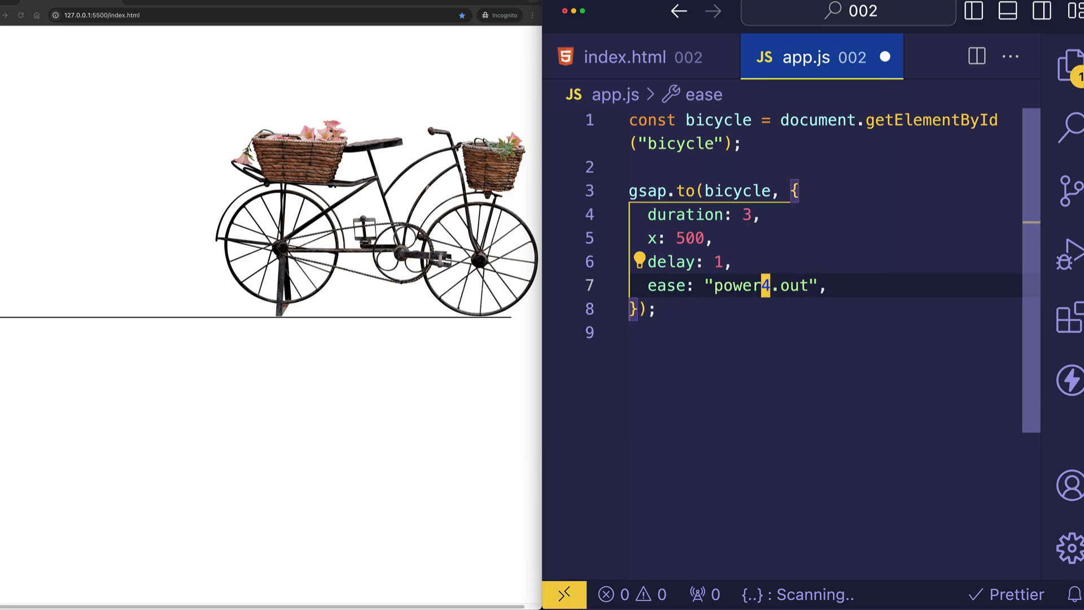
pyautogui.press('Right')
pyautogui.press('Right')
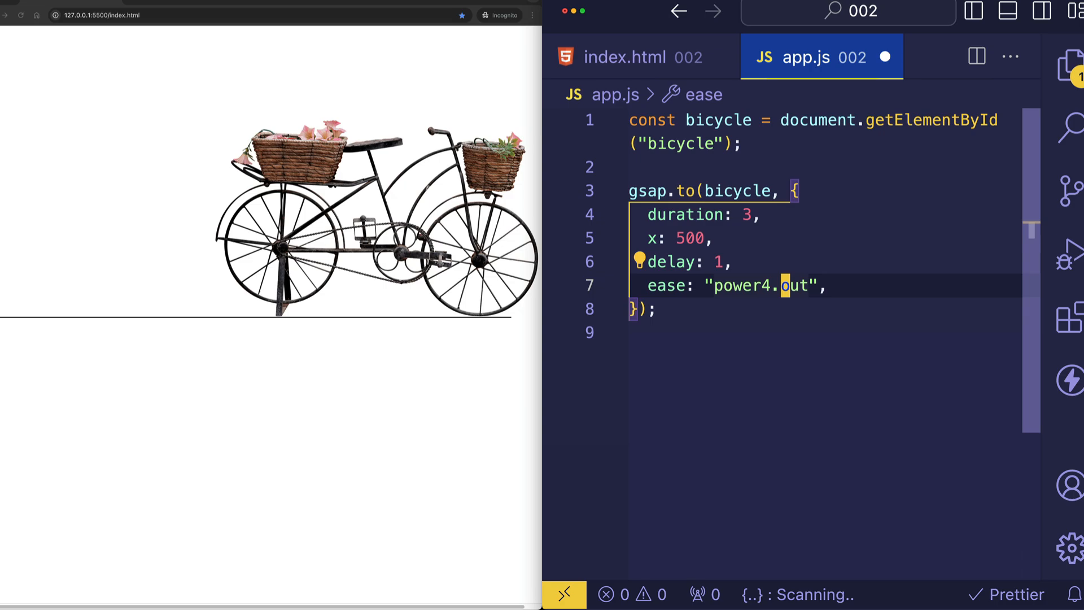
pyautogui.write('ciw')
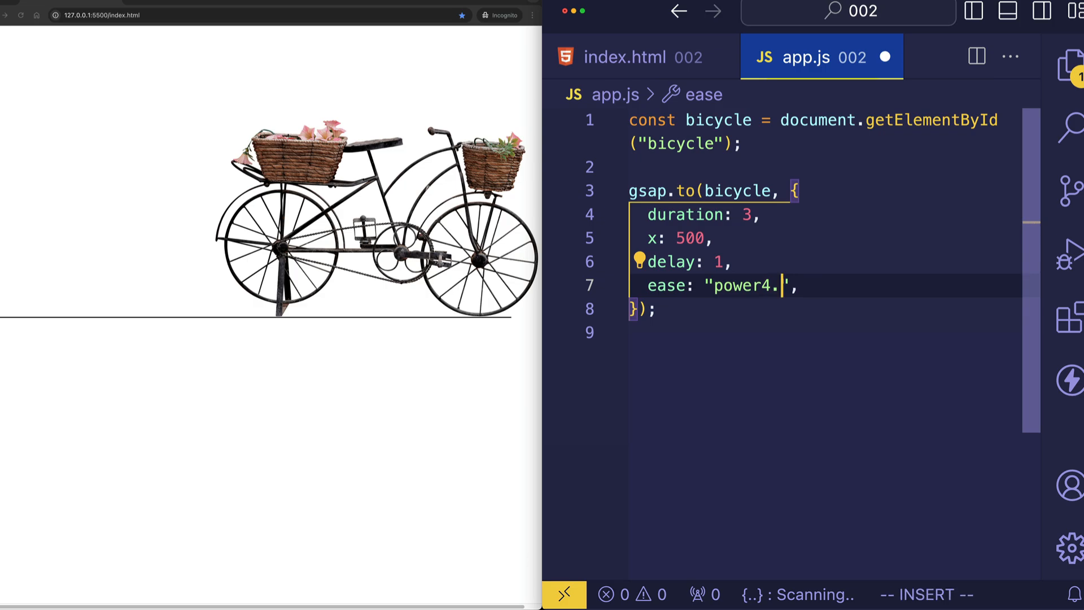
pyautogui.write('in')
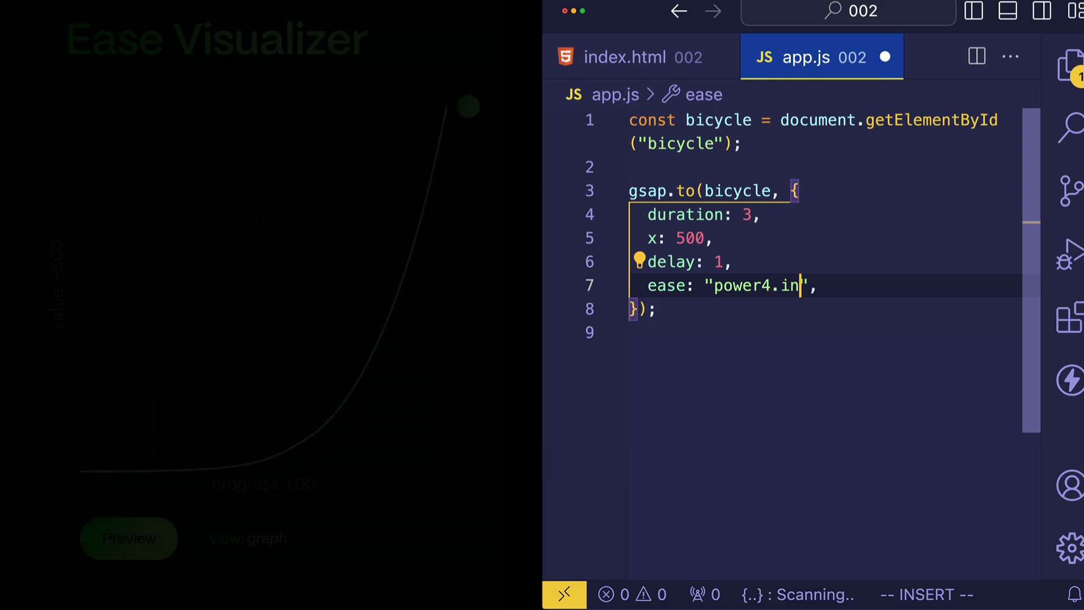
pyautogui.hotkey('ctrl', 's')
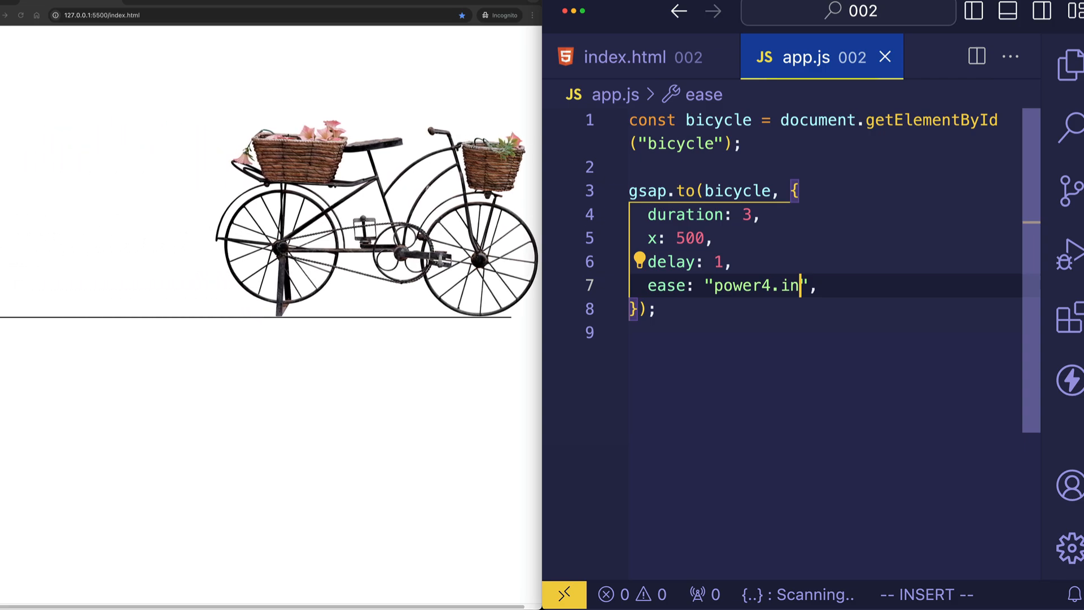
pyautogui.press('Escape')
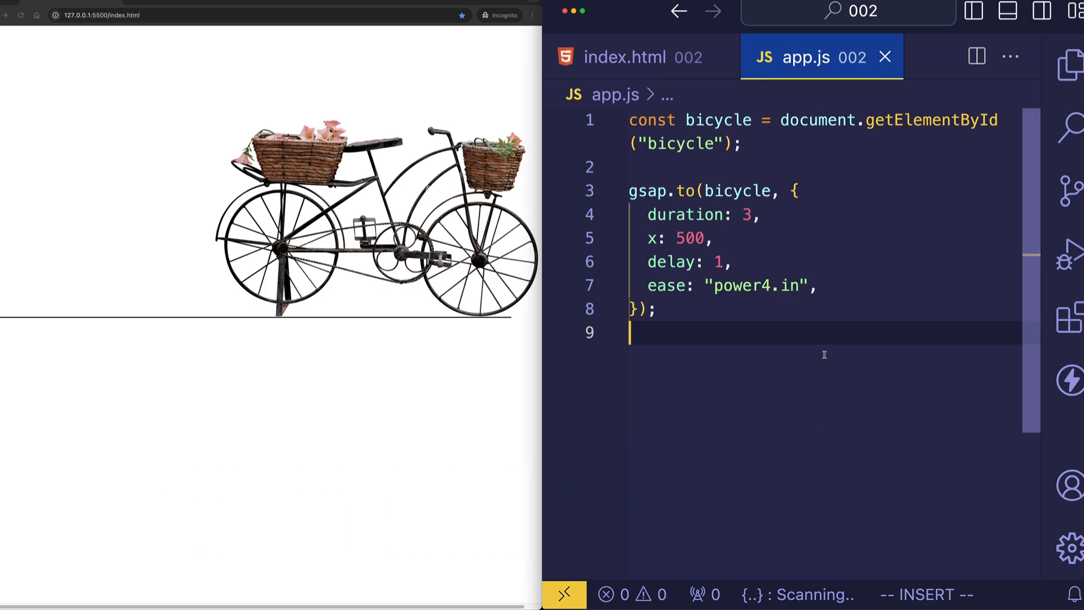
# Extend the ease to power4.inOut and save app.js.
pyautogui.click(801, 286)
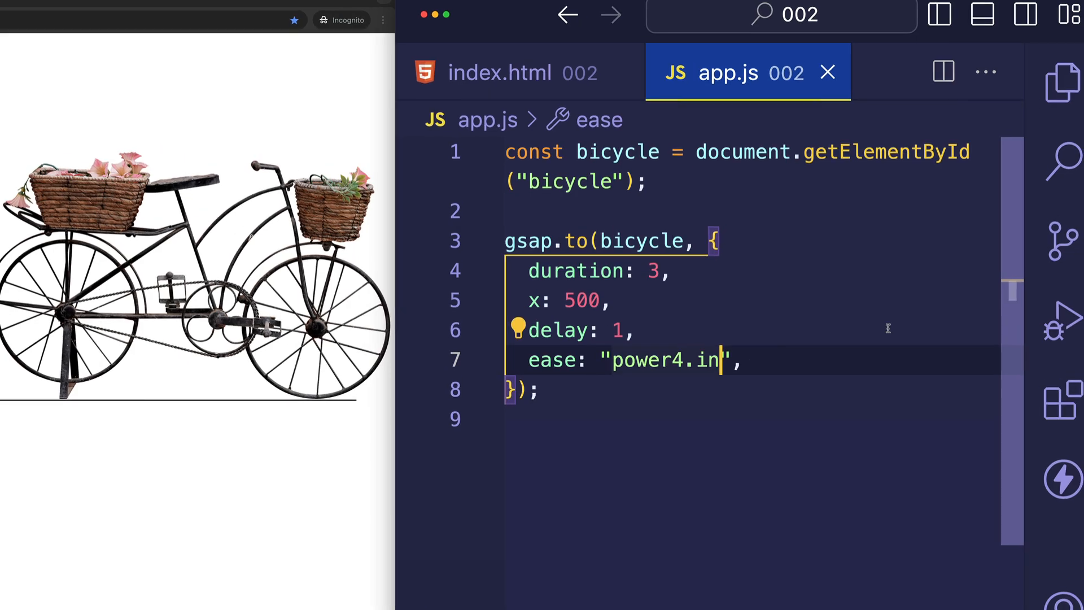
pyautogui.write('Out')
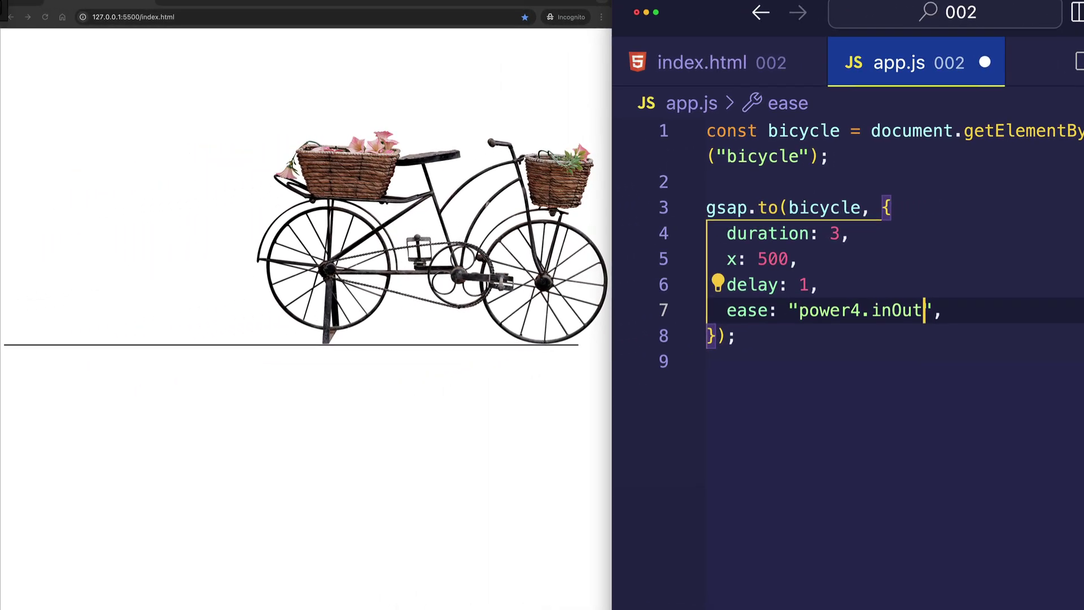
pyautogui.press('super+s')
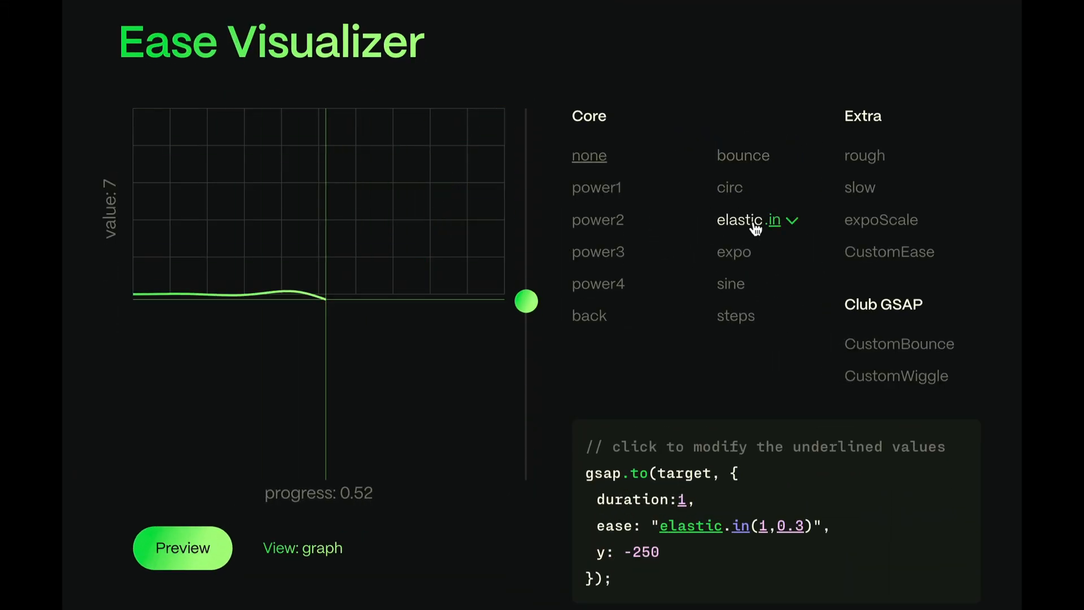
# Preview the rough ease curve with template none.out, strength 1 and 20 points.
pyautogui.click(864, 157)
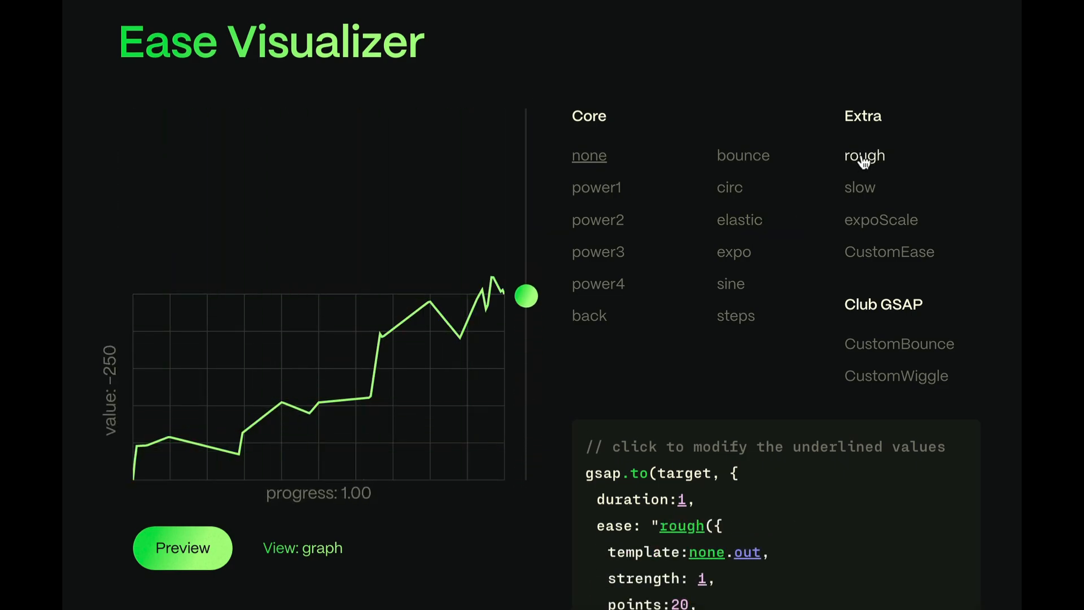